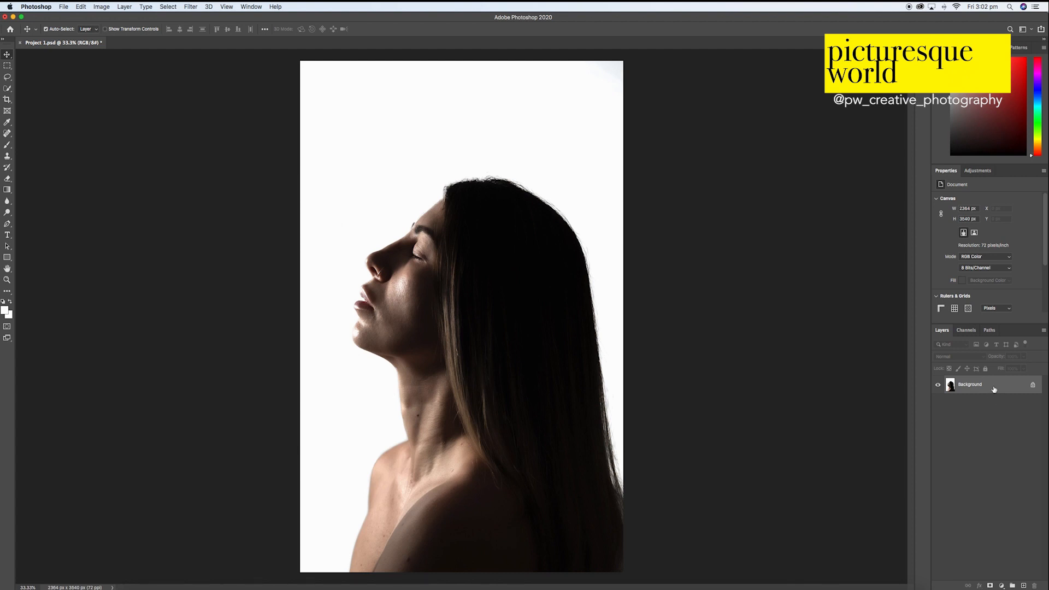
Duplicate the Background layer and place DSC08314.jpg from the Desktop as an embedded image above the copy
{"action": "left_click_drag", "start_coordinate": [994, 389], "coordinate": [1024, 586]}
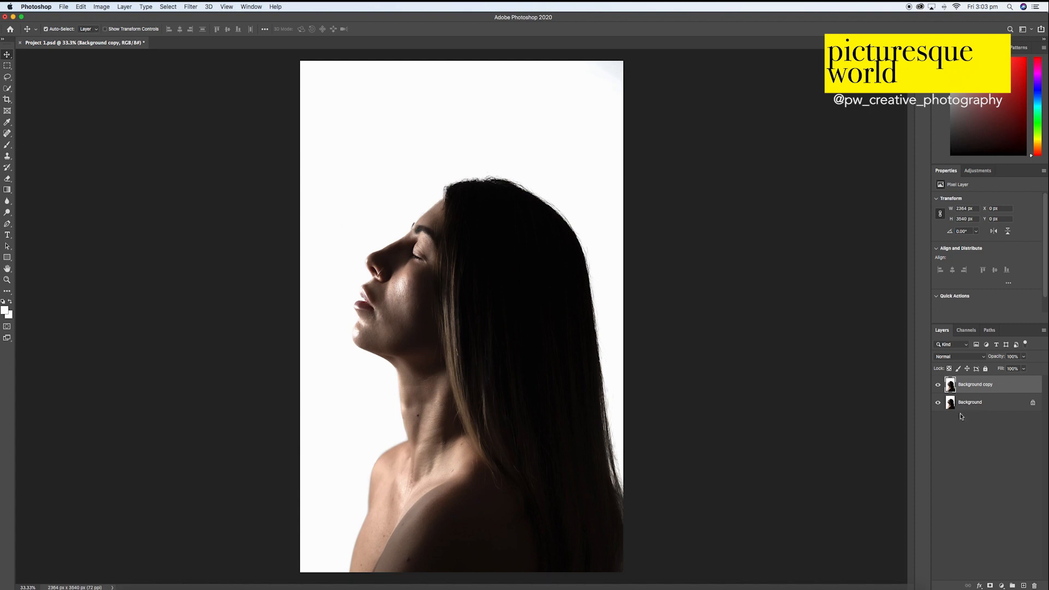
{"action": "left_click", "coordinate": [67, 7]}
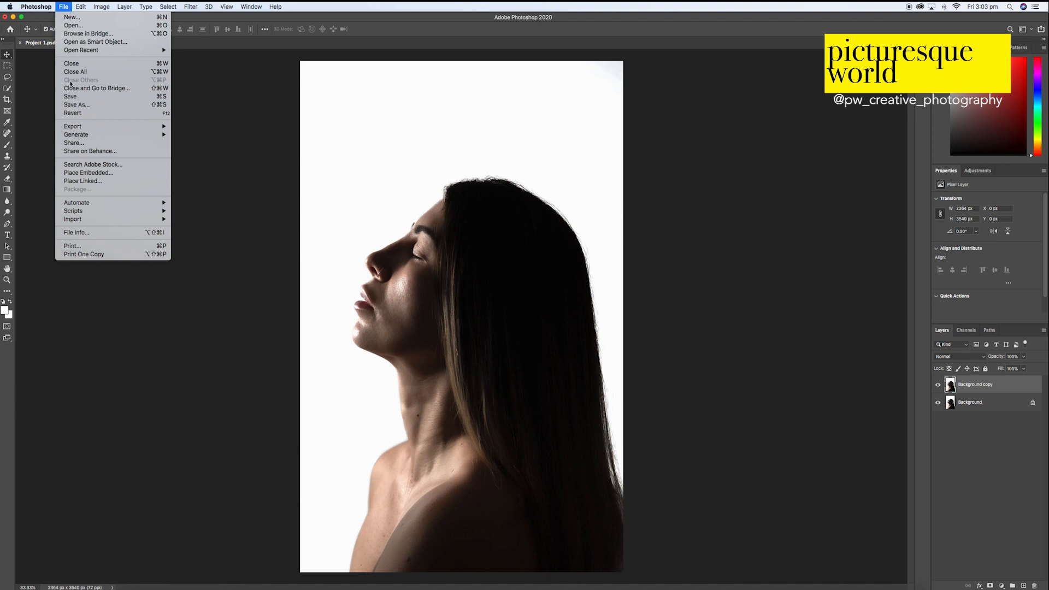
{"action": "left_click", "coordinate": [131, 174]}
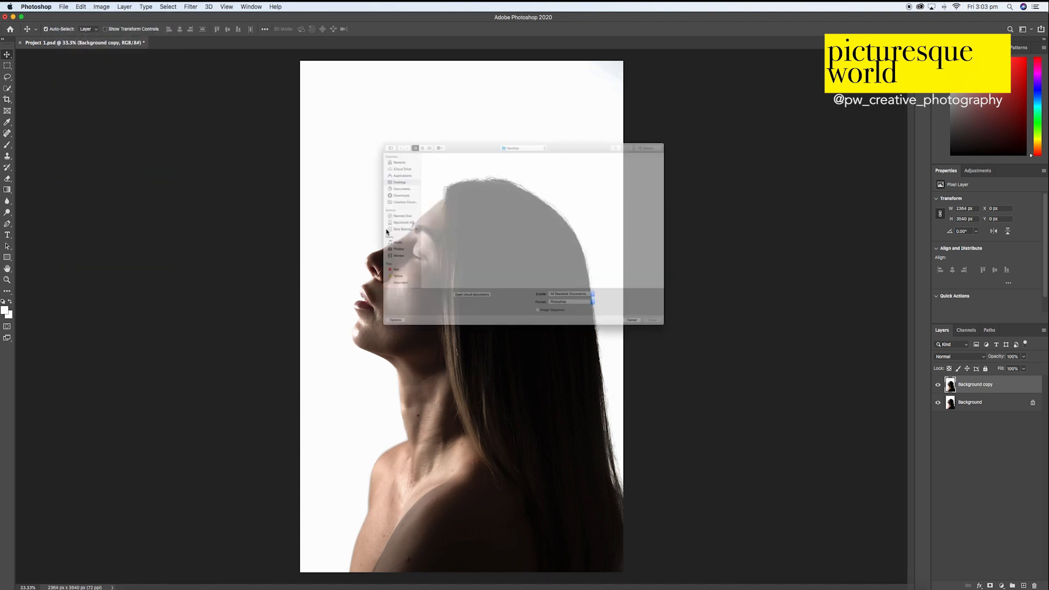
{"action": "left_click", "coordinate": [418, 188]}
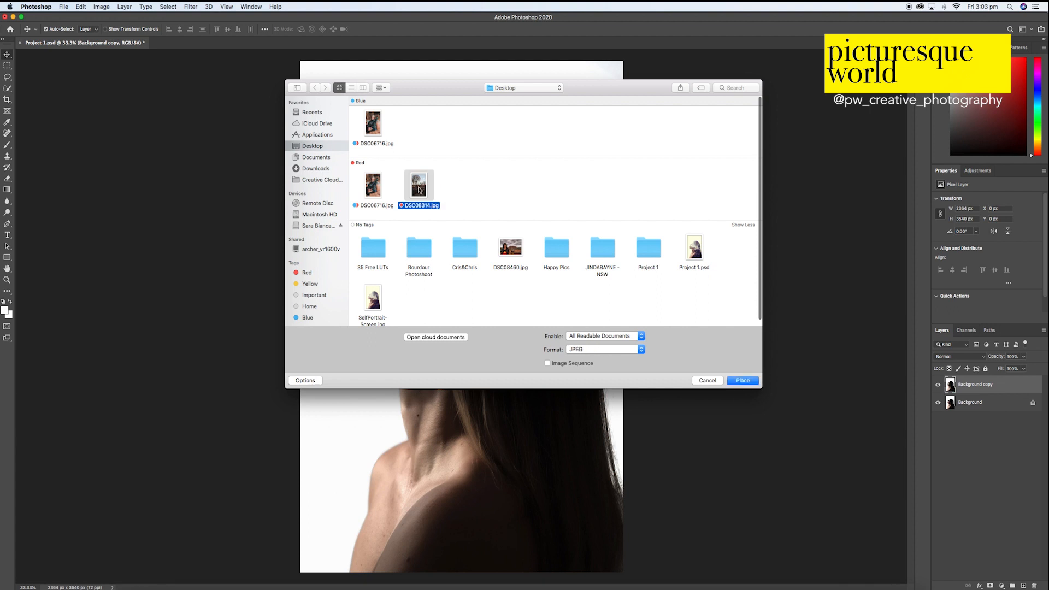
{"action": "double_click", "coordinate": [419, 188]}
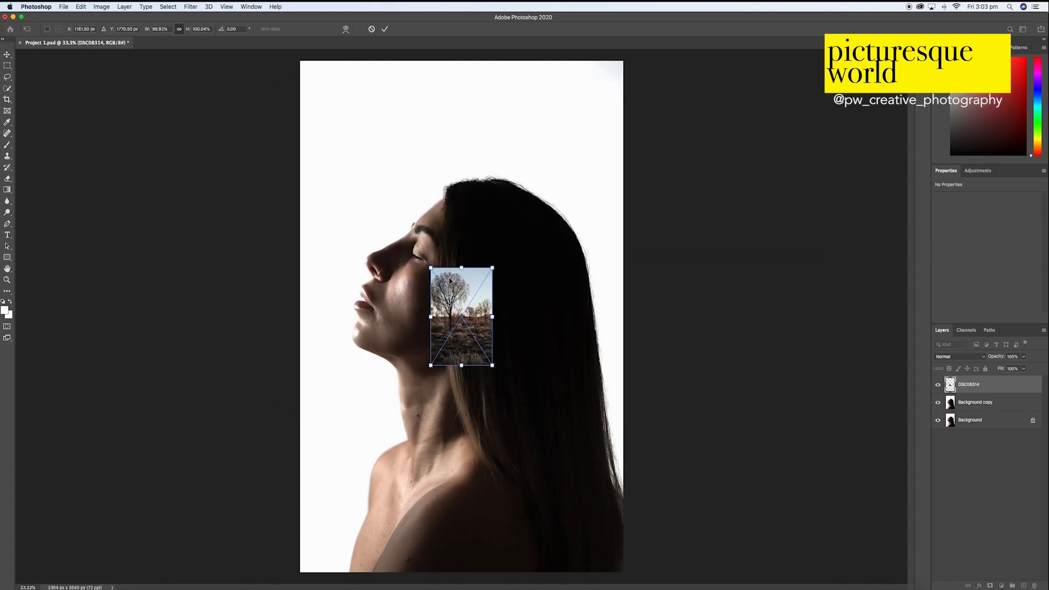
Enlarge the placed tree photo to about 2314 × 3468 px so it nearly fills the canvas, and flip it horizontally
{"action": "left_click_drag", "start_coordinate": [431, 269], "coordinate": [304, 67]}
{"action": "left_click_drag", "start_coordinate": [494, 366], "coordinate": [621, 569]}
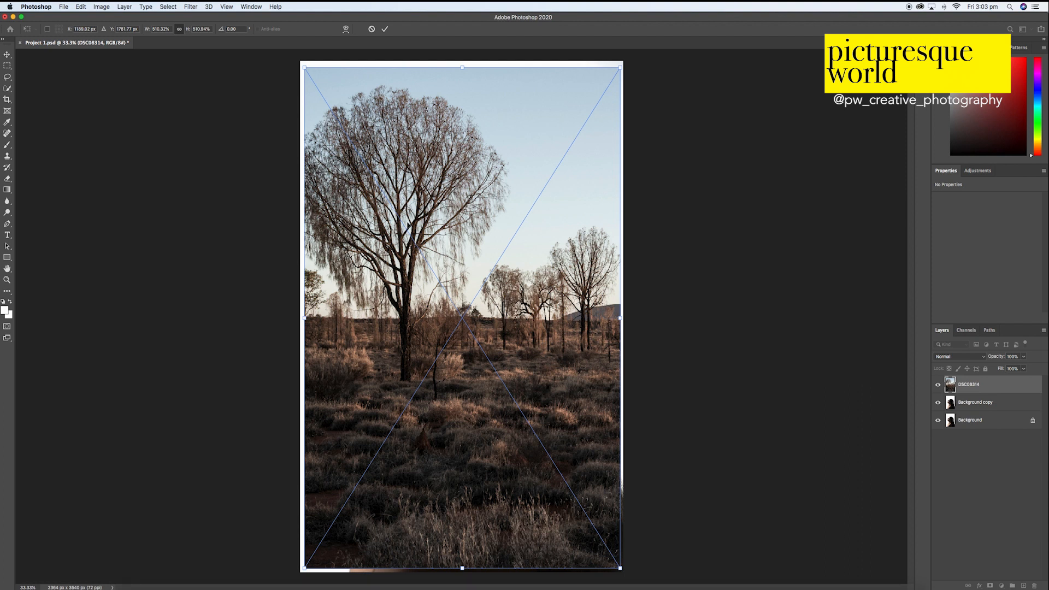
{"action": "right_click", "coordinate": [424, 307]}
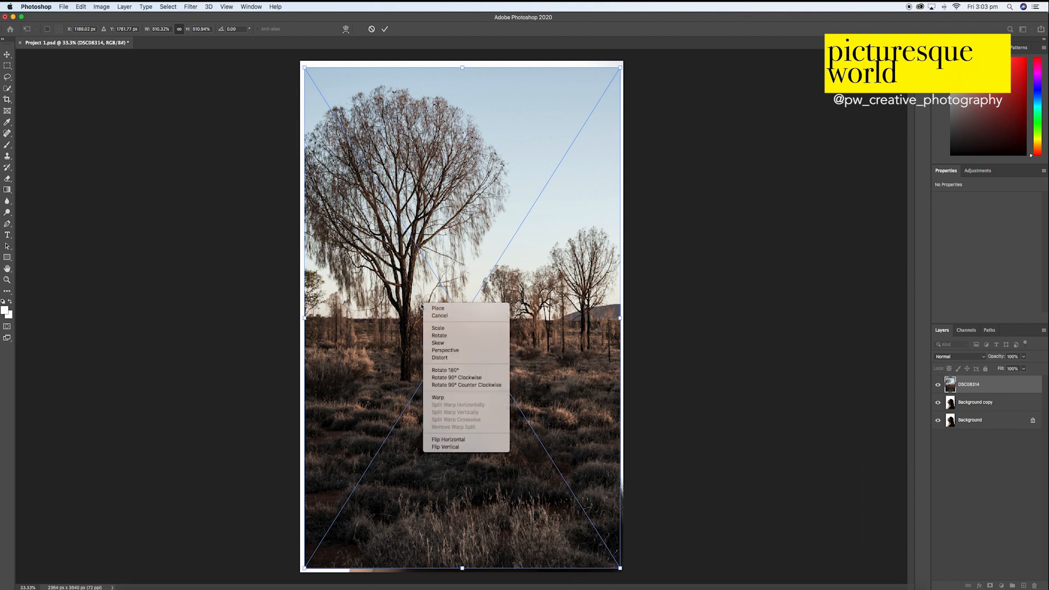
{"action": "left_click", "coordinate": [448, 439]}
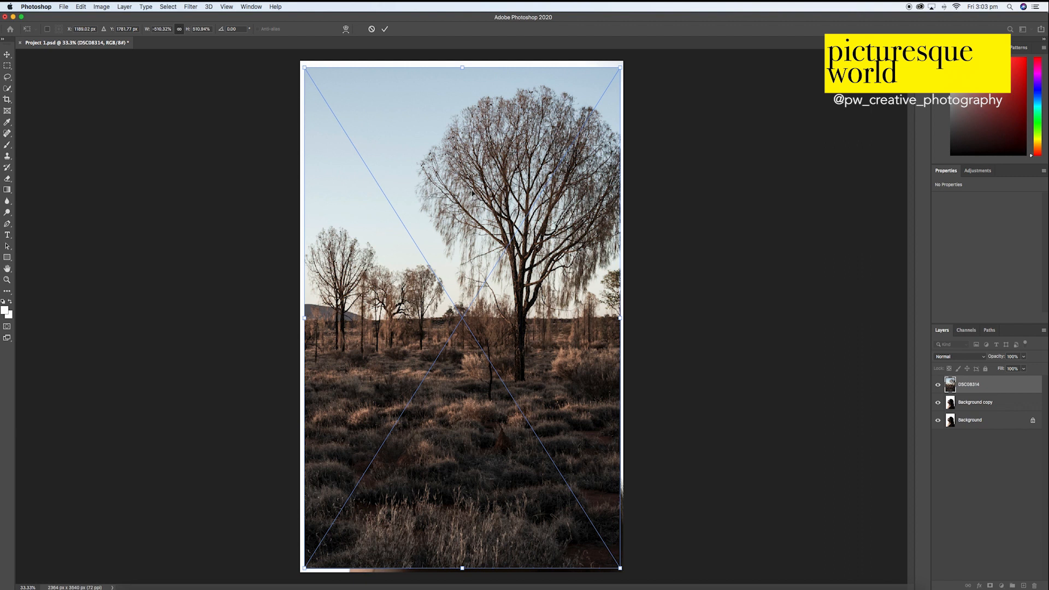
{"action": "key", "text": "Return"}
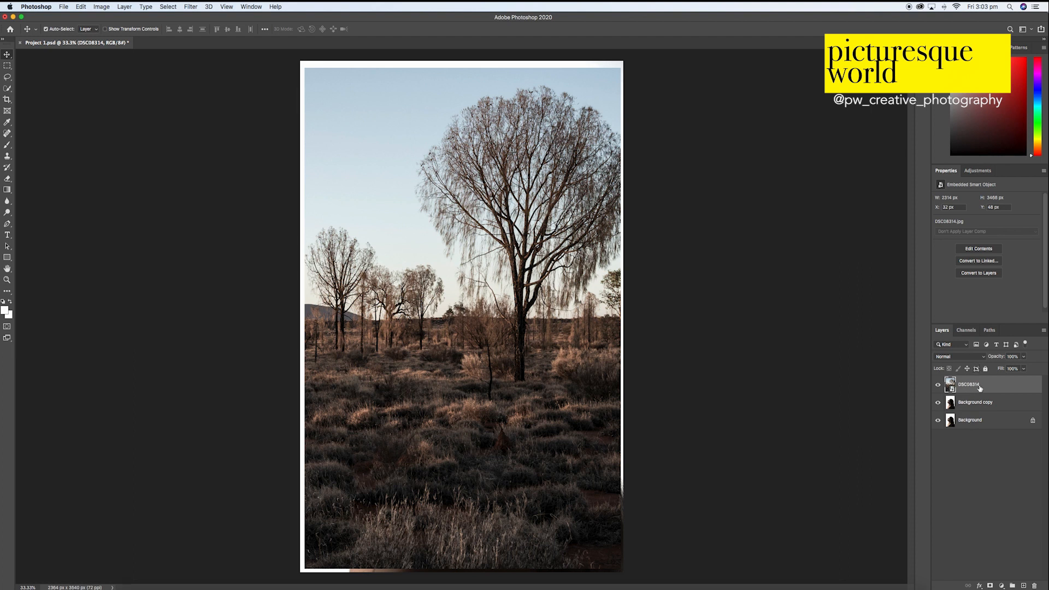
Set the DSC08314 layer's blend mode to Screen and move it to about X 132 px, Y 342 px, with the tree inside the head
{"action": "left_click", "coordinate": [977, 358]}
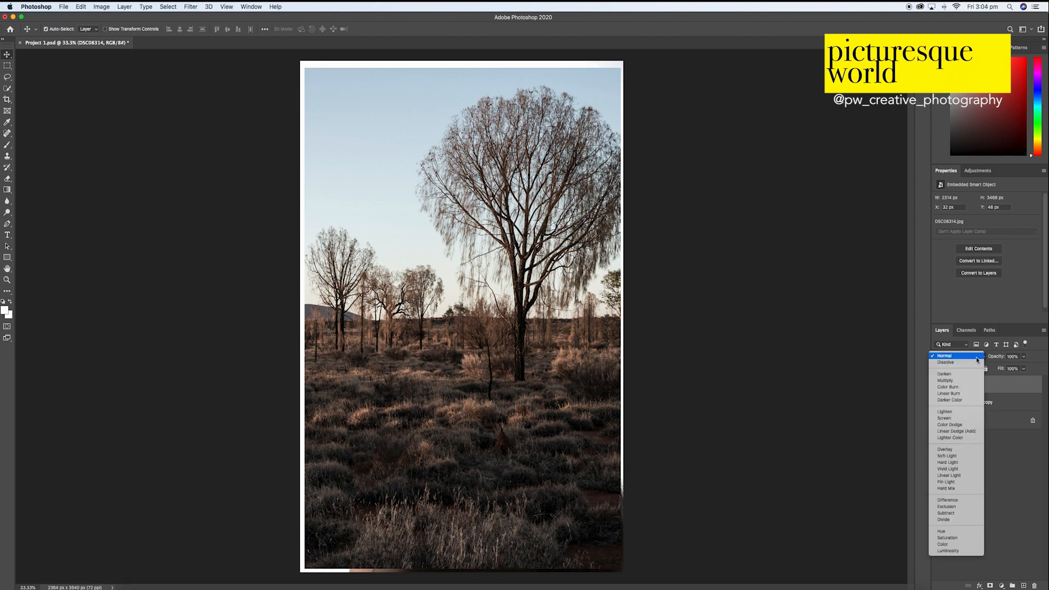
{"action": "left_click", "coordinate": [956, 418]}
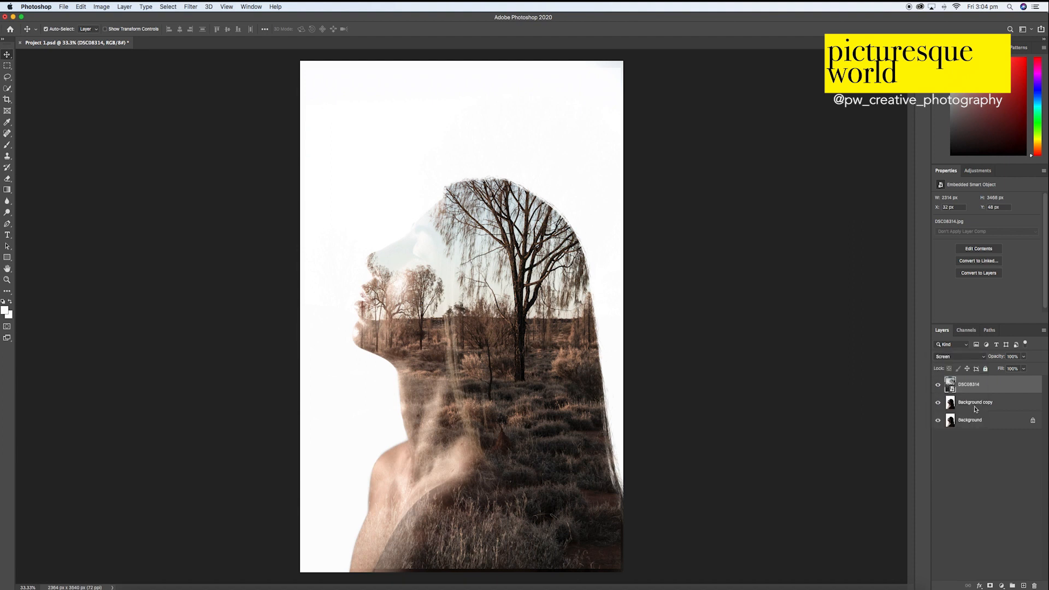
{"action": "left_click_drag", "start_coordinate": [528, 284], "coordinate": [541, 332]}
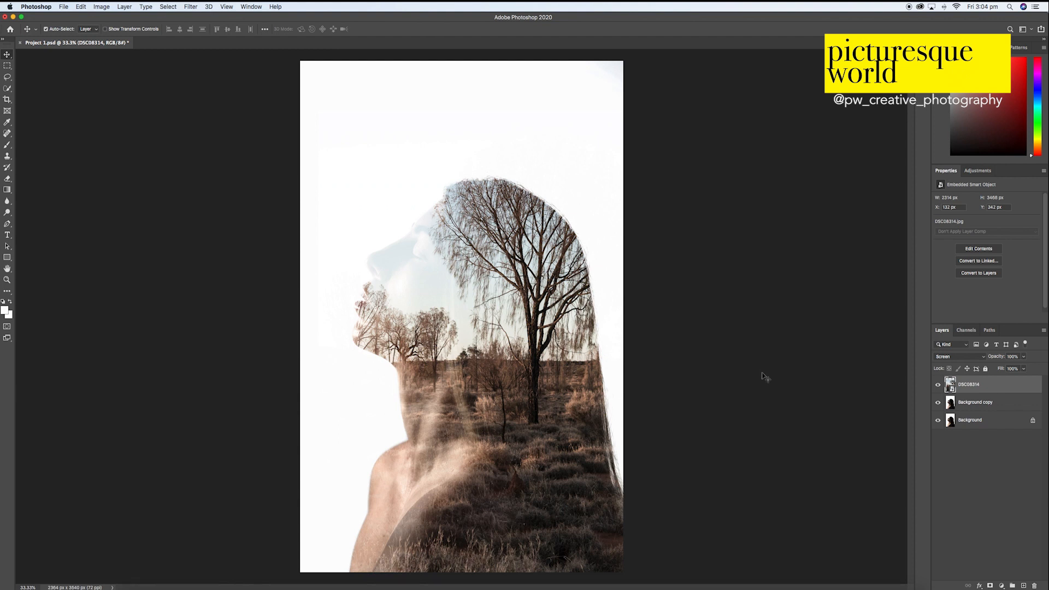
Apply Curves to the Background copy layer, sampling the backdrop in front of the shoulder as the white point
{"action": "left_click", "coordinate": [990, 407]}
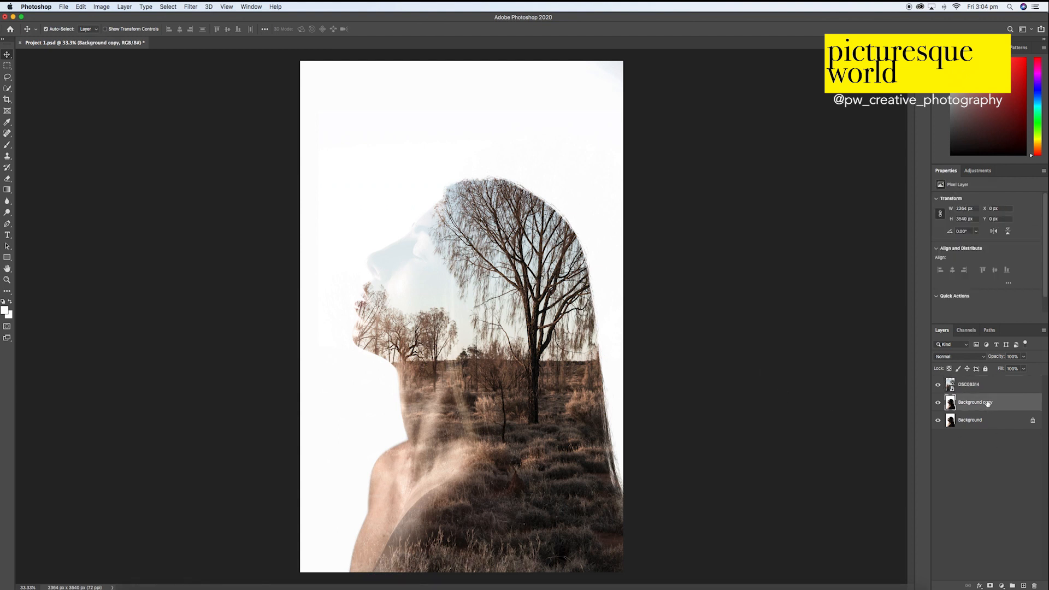
{"action": "left_click", "coordinate": [104, 8]}
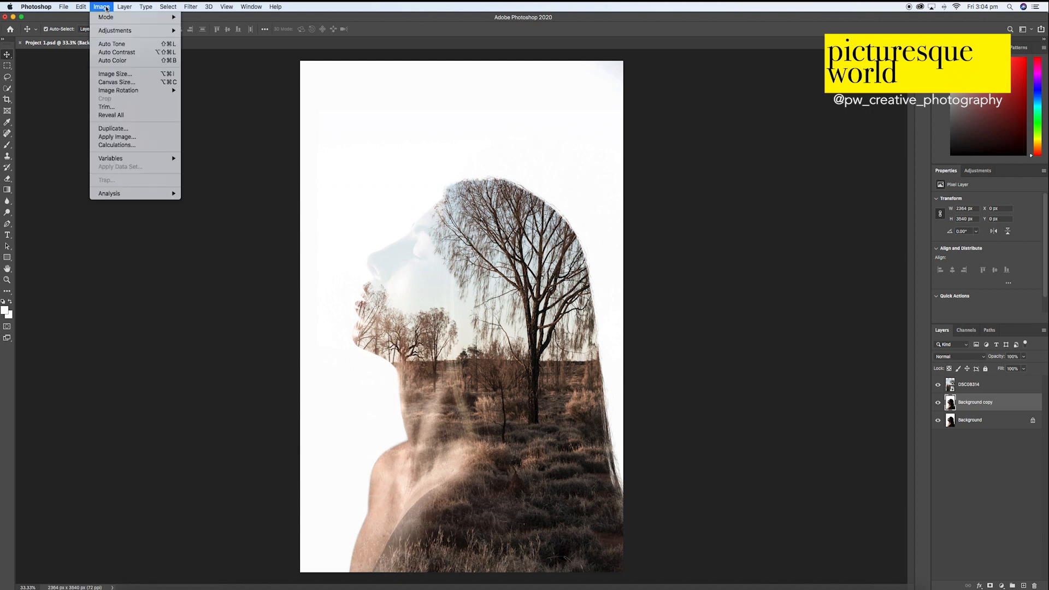
{"action": "mouse_move", "coordinate": [125, 30]}
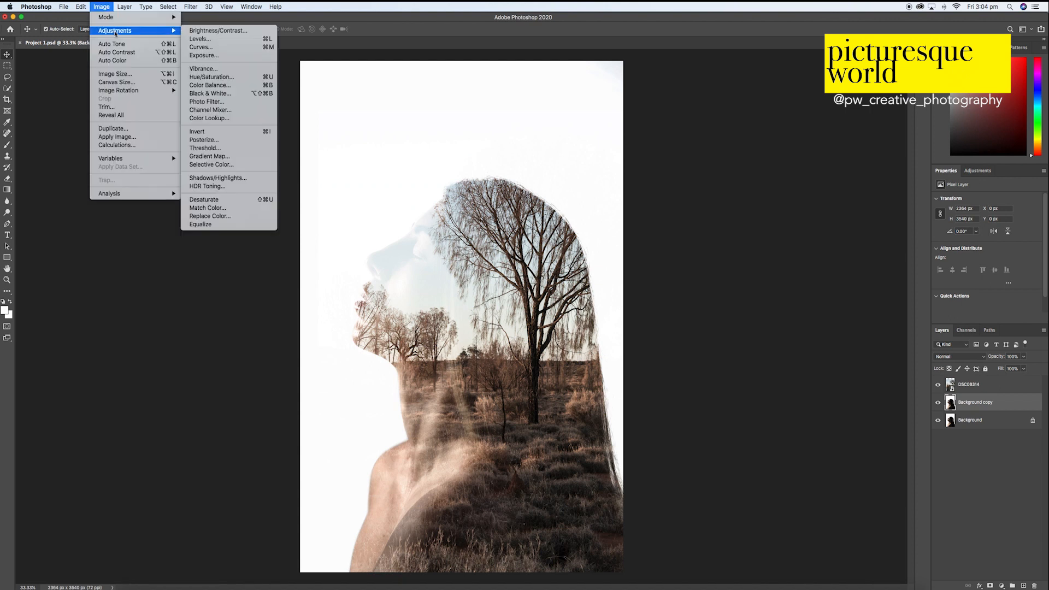
{"action": "left_click", "coordinate": [215, 49]}
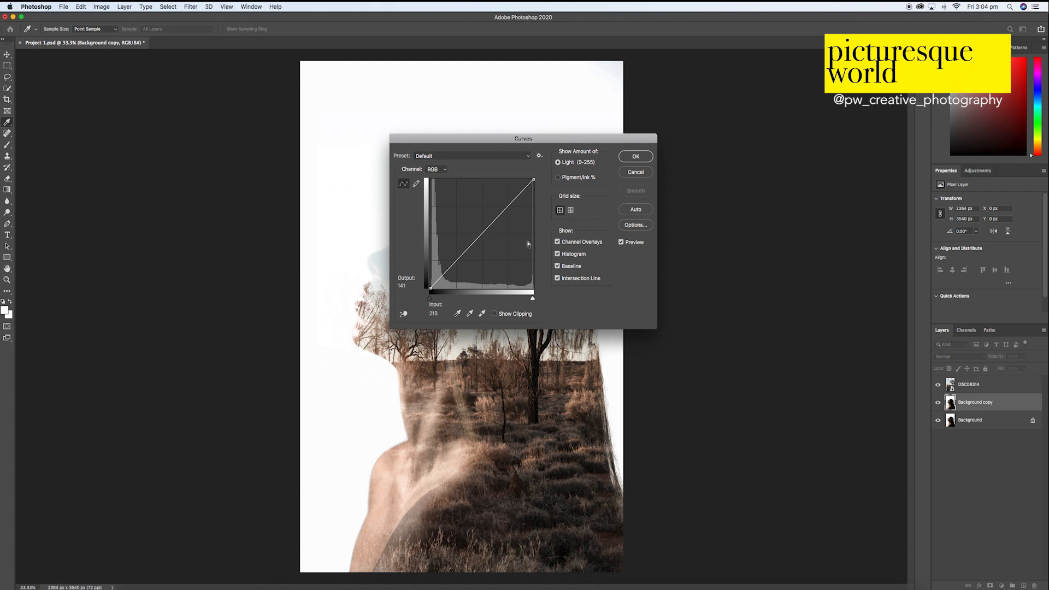
{"action": "left_click", "coordinate": [483, 313]}
{"action": "left_click", "coordinate": [350, 404]}
{"action": "left_click", "coordinate": [643, 158]}
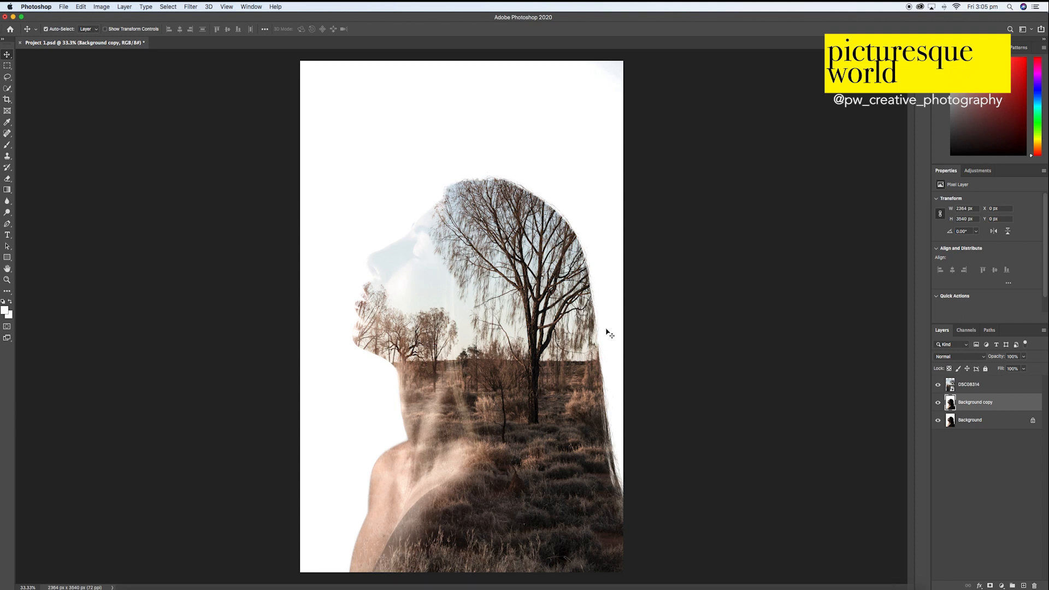
Apply Curves to the DSC08314 layer, darkening the tones sampled from the sky in the face to input 232, output 219
{"action": "left_click", "coordinate": [969, 385]}
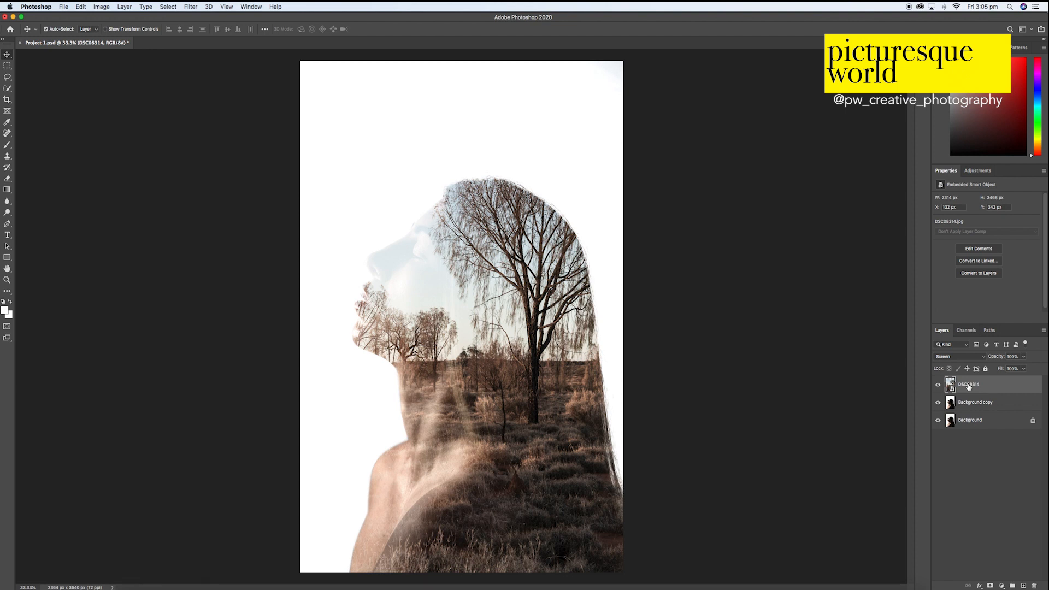
{"action": "left_click", "coordinate": [91, 7]}
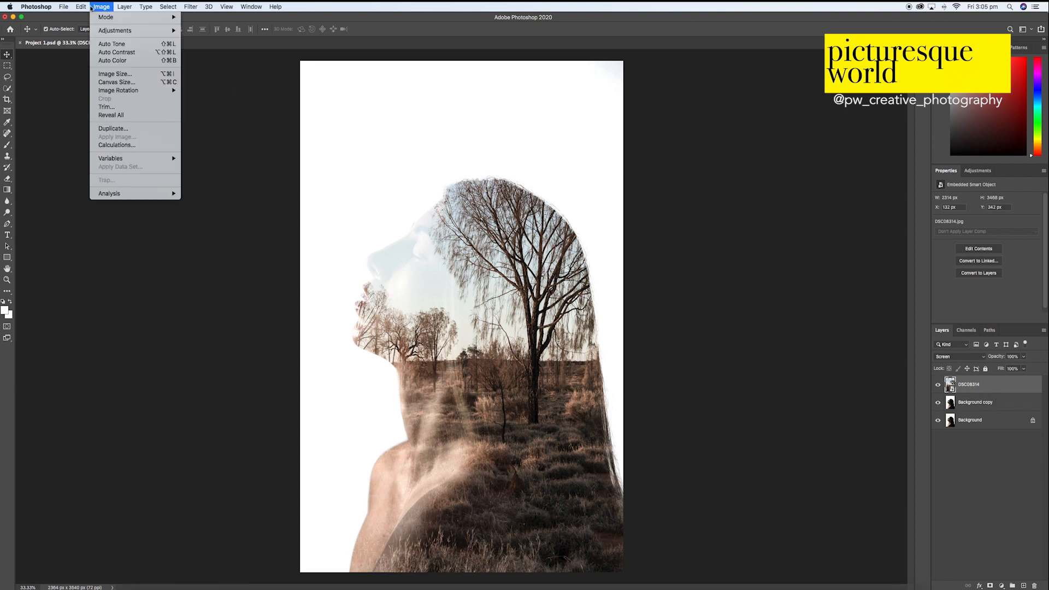
{"action": "mouse_move", "coordinate": [131, 31]}
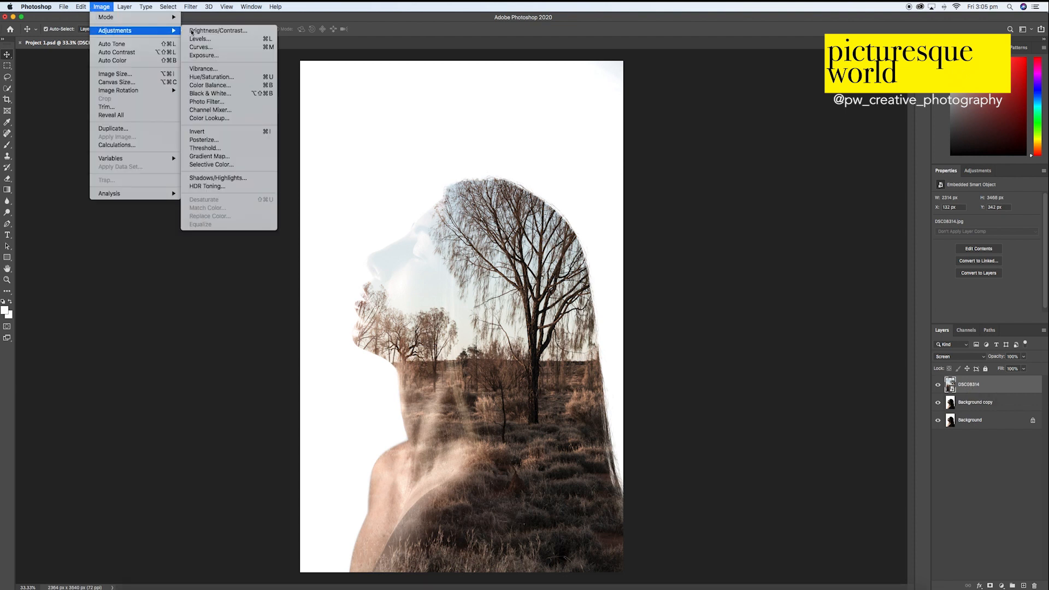
{"action": "left_click", "coordinate": [226, 49]}
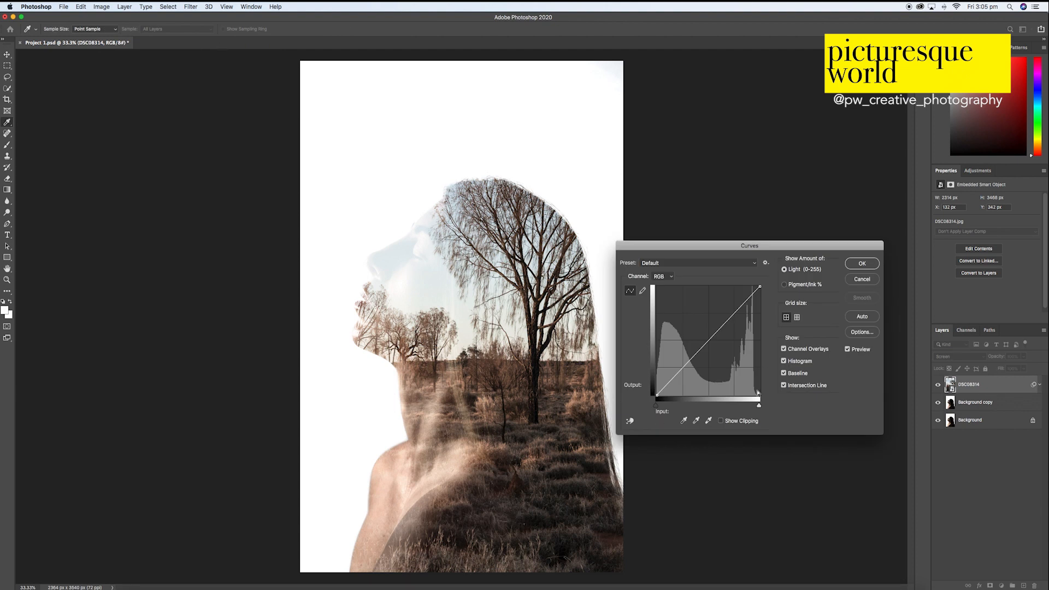
{"action": "left_click", "coordinate": [630, 422]}
{"action": "left_click", "coordinate": [403, 261]}
{"action": "left_click_drag", "start_coordinate": [400, 267], "coordinate": [415, 280]}
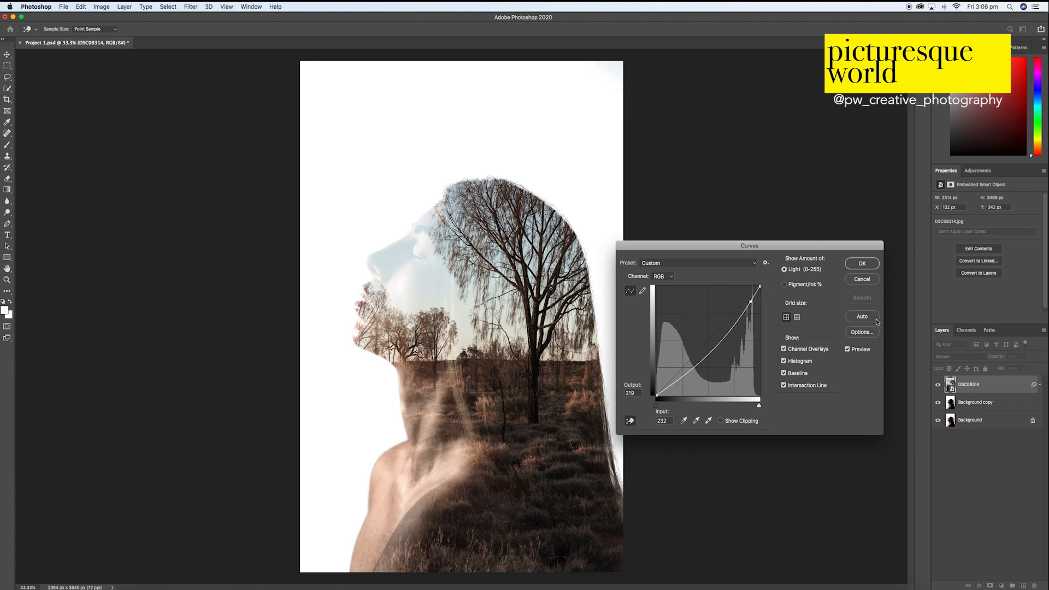
{"action": "left_click", "coordinate": [860, 265]}
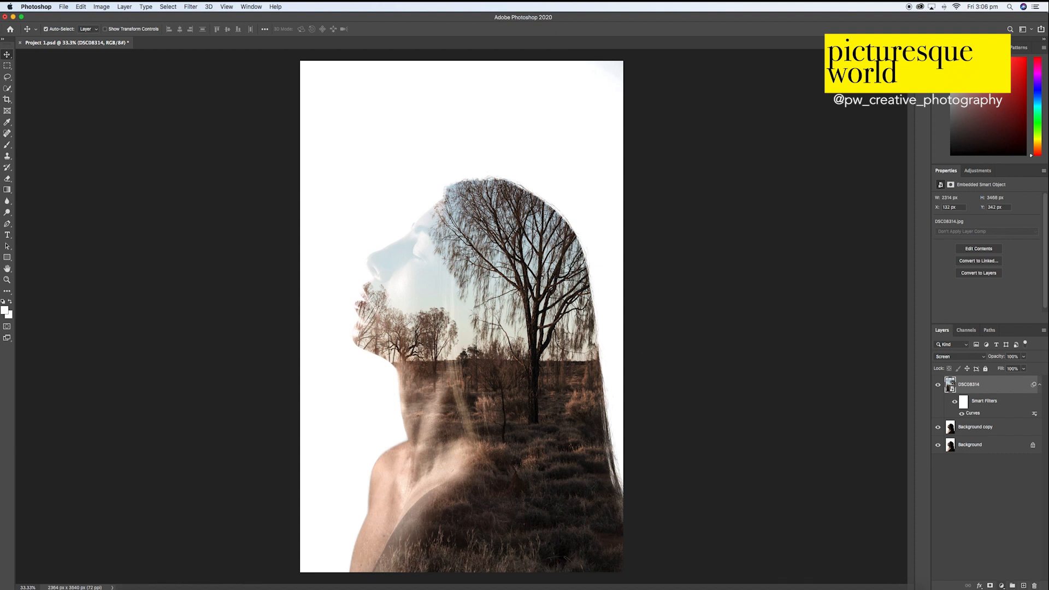
Add a Curves adjustment layer on top and, in its Blue channel, raise the black point and lower the white point slightly
{"action": "left_click", "coordinate": [1001, 585]}
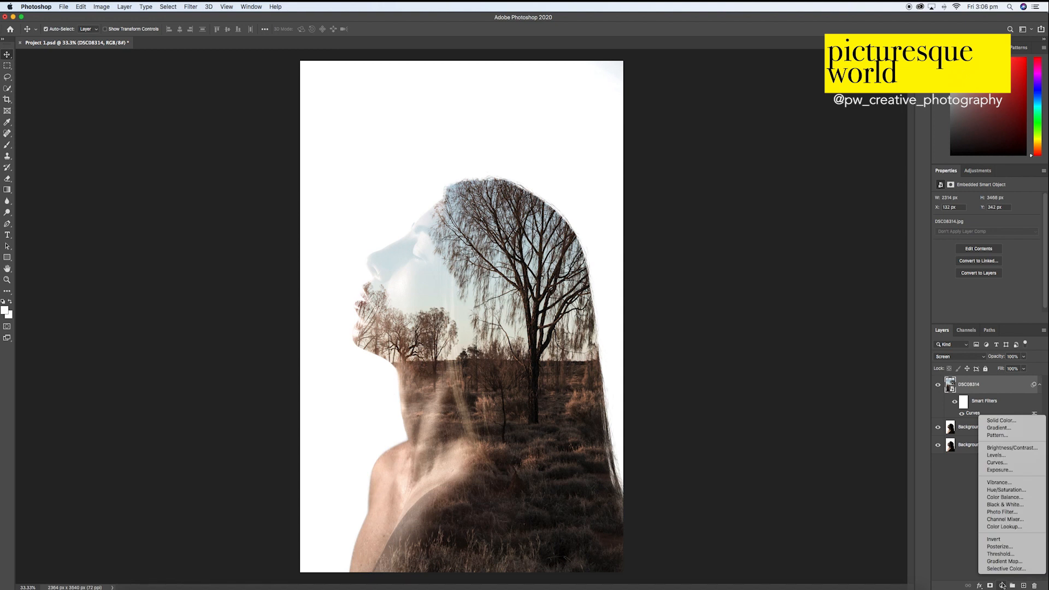
{"action": "left_click", "coordinate": [1012, 463]}
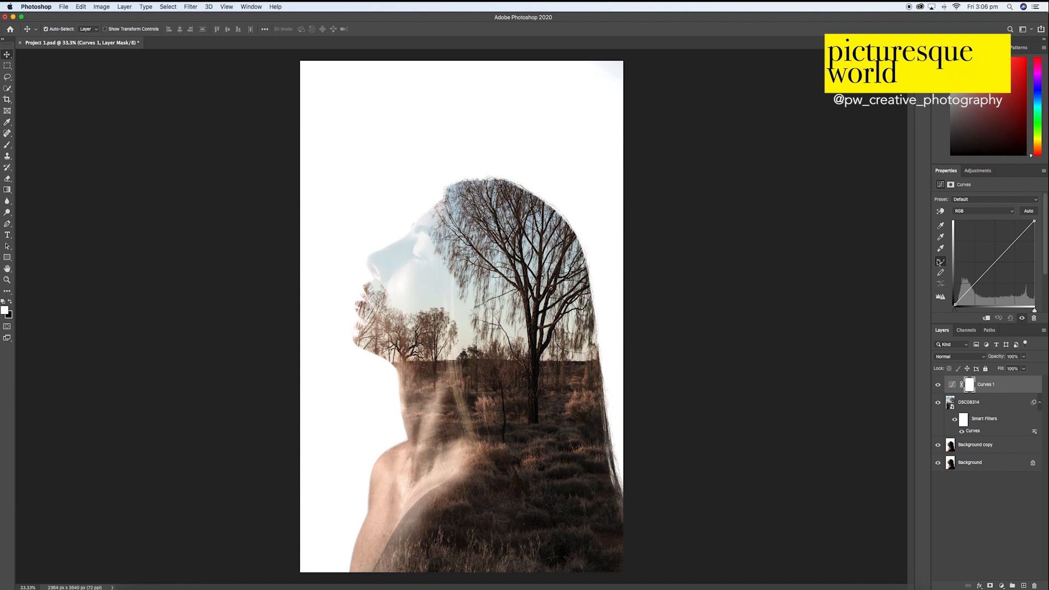
{"action": "left_click", "coordinate": [1013, 214]}
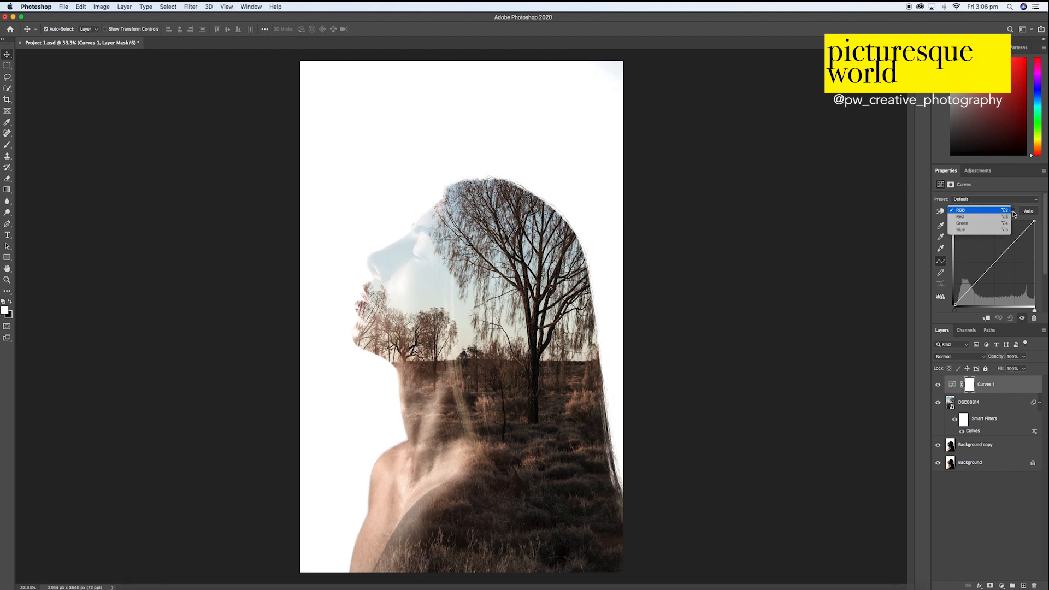
{"action": "left_click", "coordinate": [990, 228]}
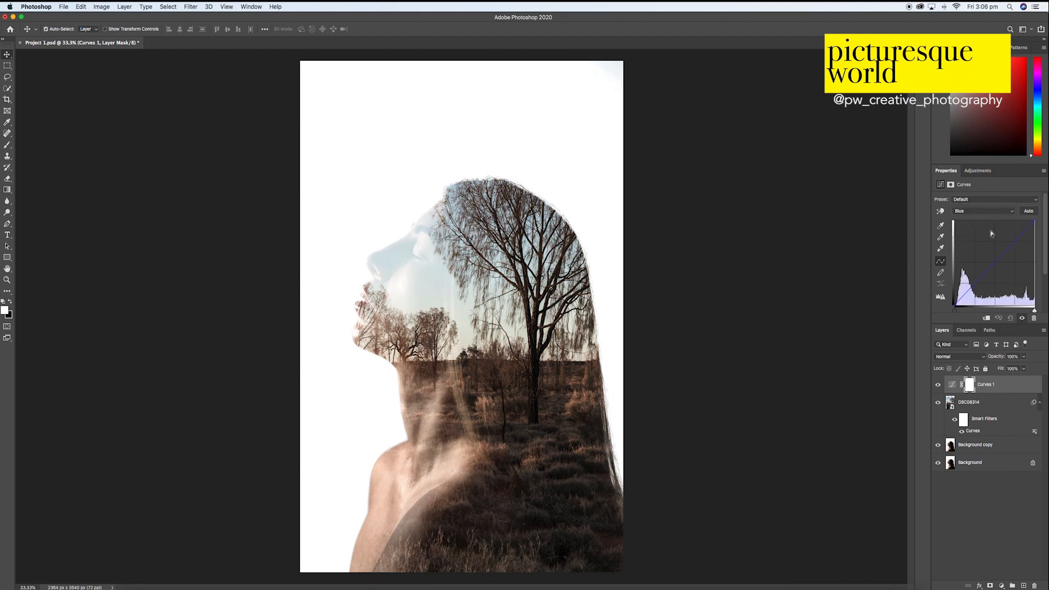
{"action": "left_click_drag", "start_coordinate": [954, 307], "coordinate": [947, 294]}
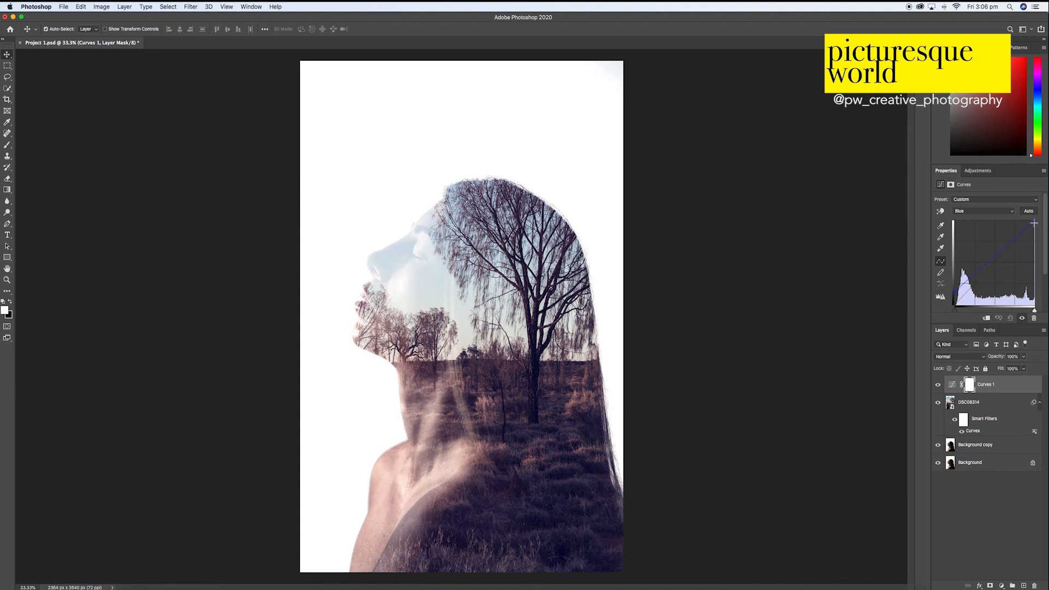
{"action": "left_click_drag", "start_coordinate": [1034, 221], "coordinate": [1038, 231]}
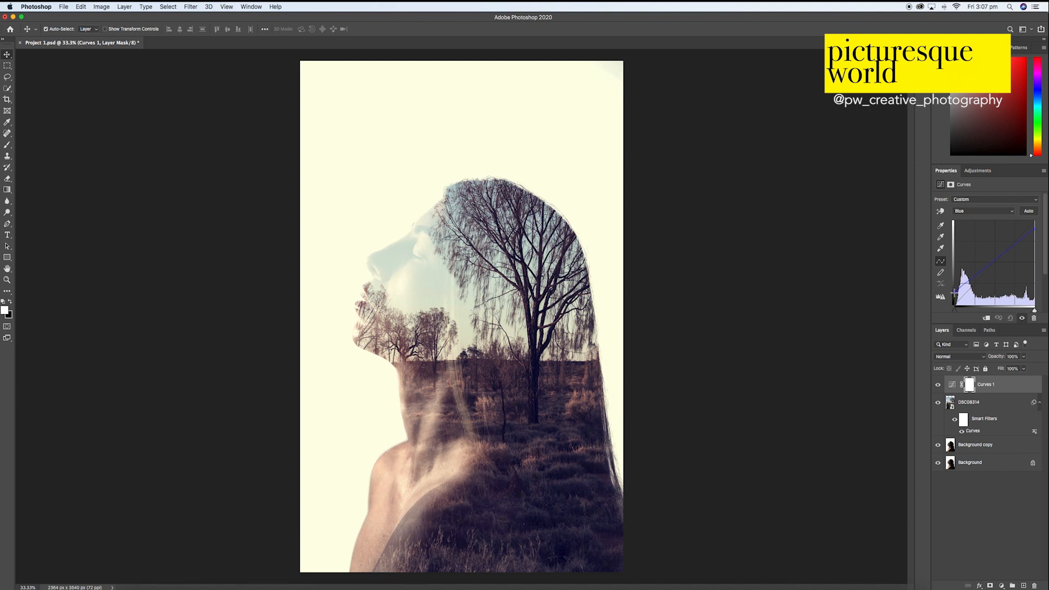
Compare the composite with and without the Curves 1 adjustment layer
{"action": "left_click", "coordinate": [937, 386]}
{"action": "left_click", "coordinate": [937, 385]}
{"action": "left_click", "coordinate": [1007, 212]}
{"action": "left_click", "coordinate": [1007, 212]}
{"action": "left_click", "coordinate": [938, 385]}
{"action": "left_click", "coordinate": [938, 385]}
Export the composite at 100% quality as Project 1.jpg in the Project 1 folder, and save the Project 1.psd document
{"action": "left_click", "coordinate": [64, 6]}
{"action": "mouse_move", "coordinate": [123, 130]}
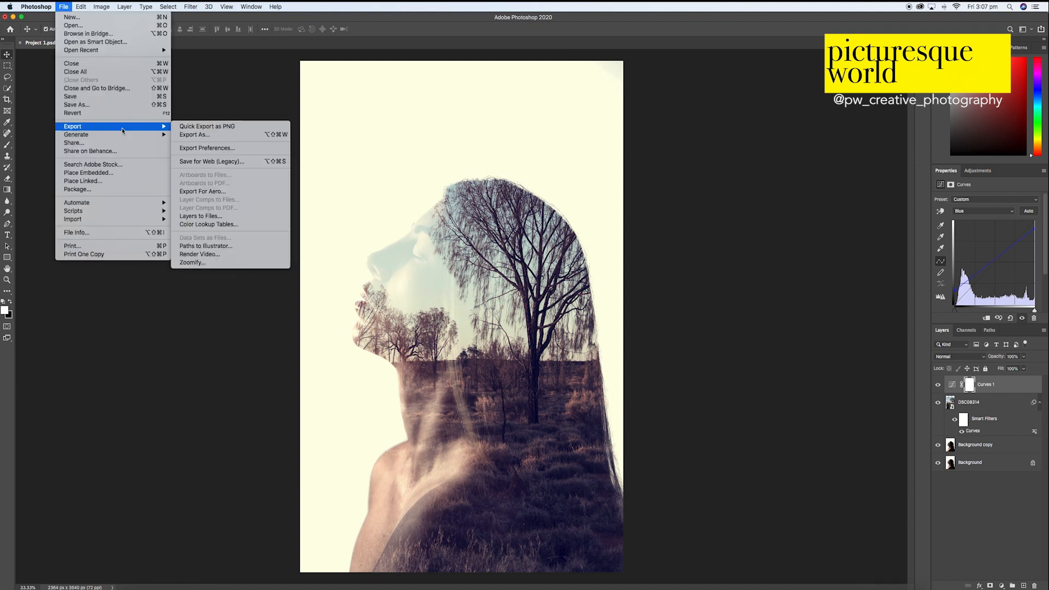
{"action": "left_click", "coordinate": [210, 135]}
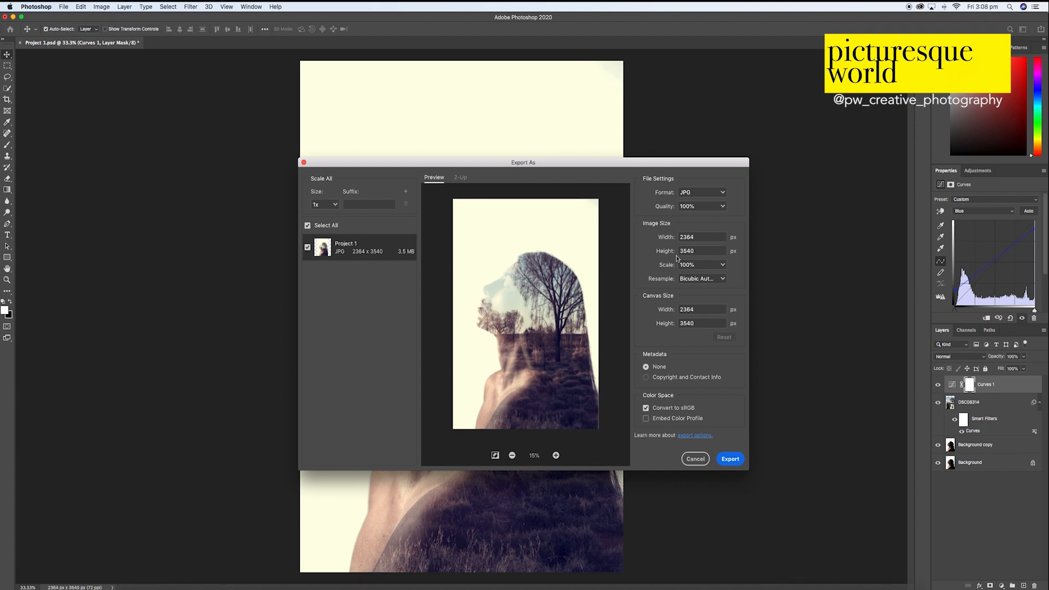
{"action": "left_click", "coordinate": [713, 195]}
{"action": "left_click", "coordinate": [713, 195]}
{"action": "left_click", "coordinate": [731, 459]}
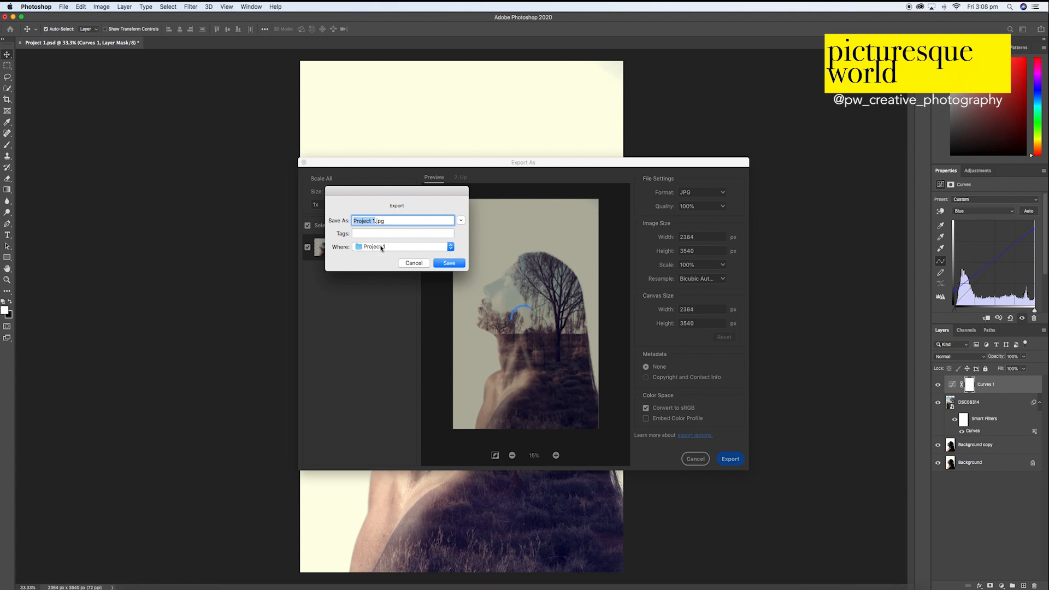
{"action": "left_click", "coordinate": [453, 264]}
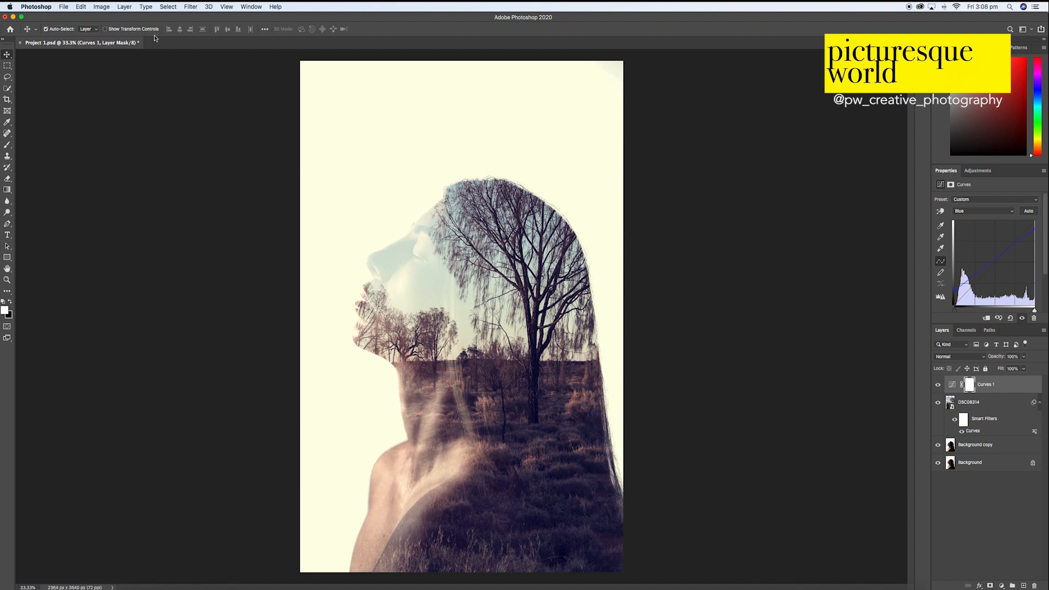
{"action": "left_click", "coordinate": [64, 7]}
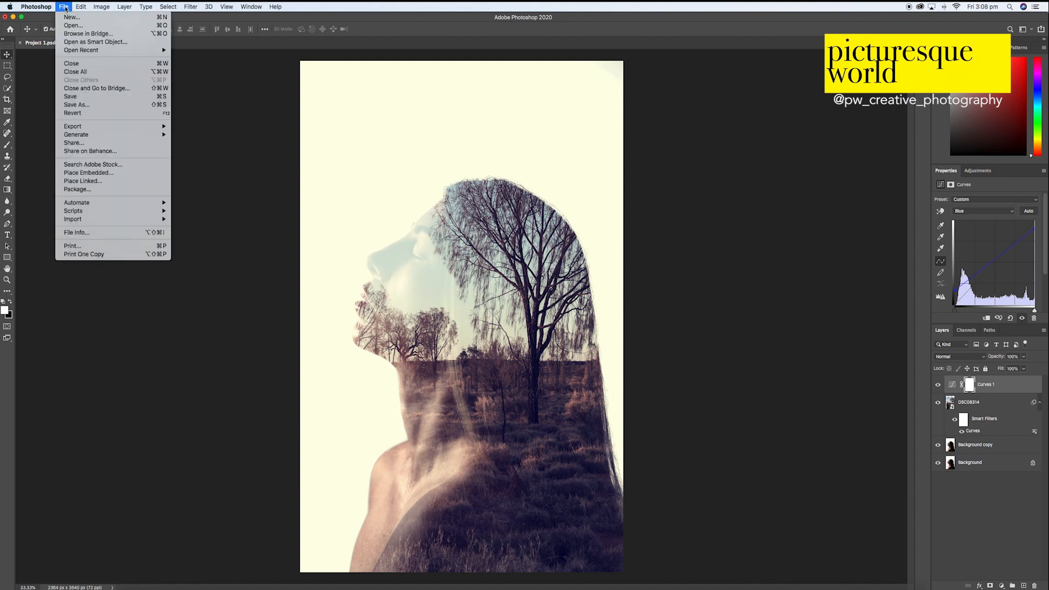
{"action": "left_click", "coordinate": [93, 98]}
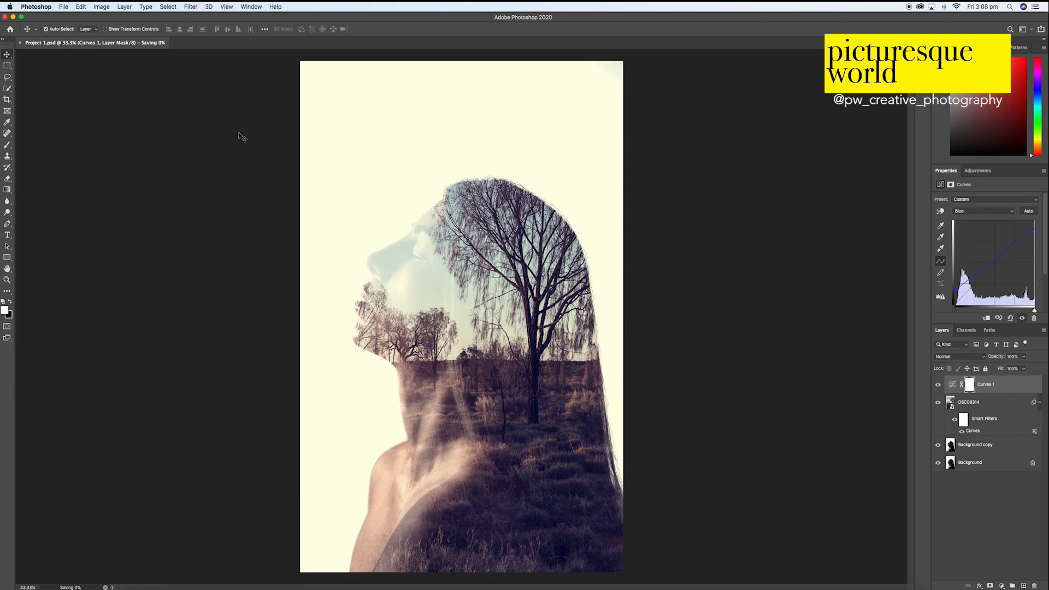